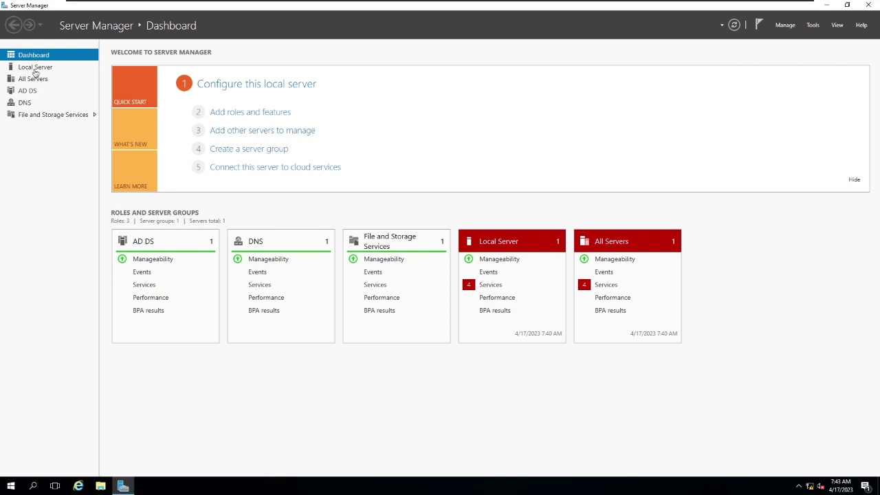
Step: Open Server Manager's Local Server page and review its properties, including Ethernet0 at 192.168.38.150
left_click(35, 67)
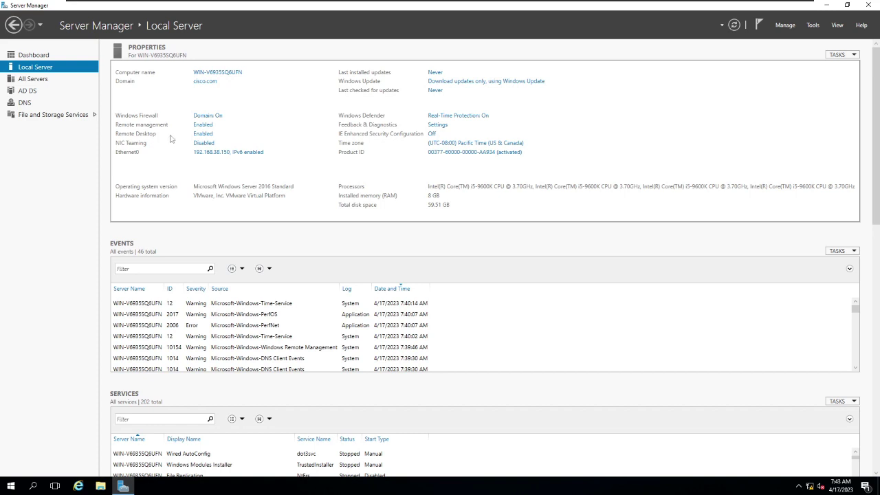
left_click(217, 154)
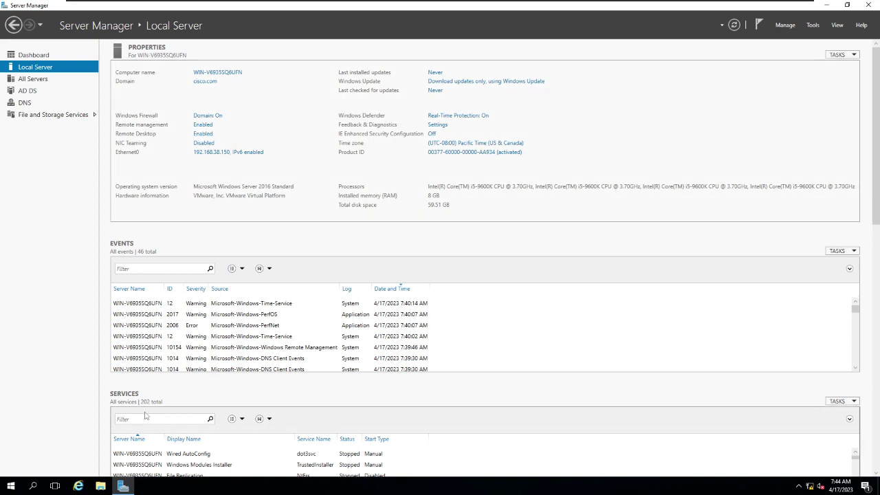
Step: Launch regedit from the Win+X Run box, maximize Registry Editor, and widen the key tree pane
right_click(14, 489)
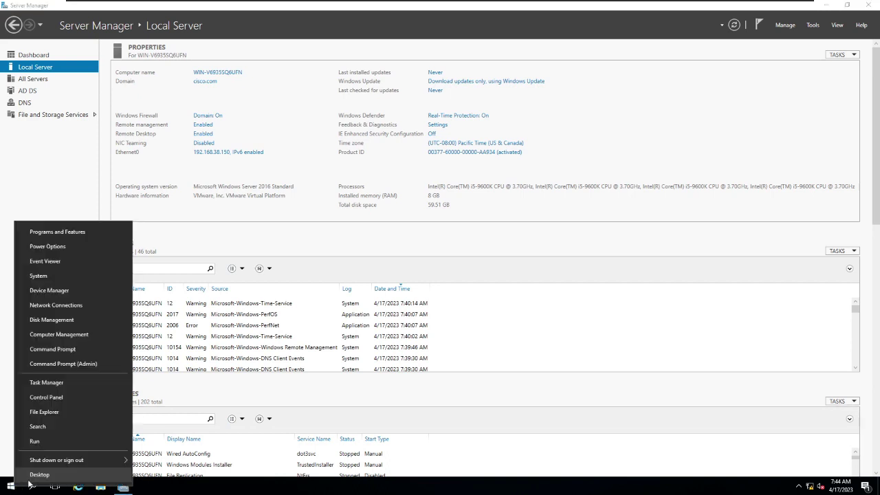
left_click(91, 441)
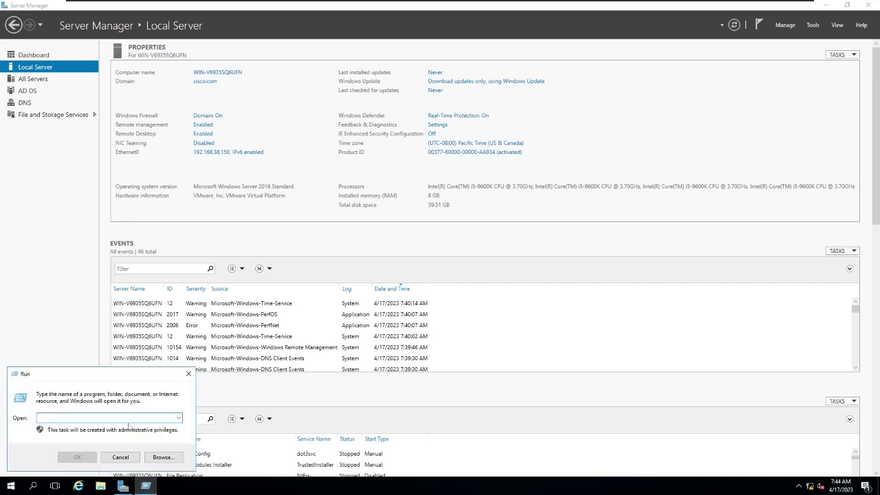
type("regedit")
key("Return")
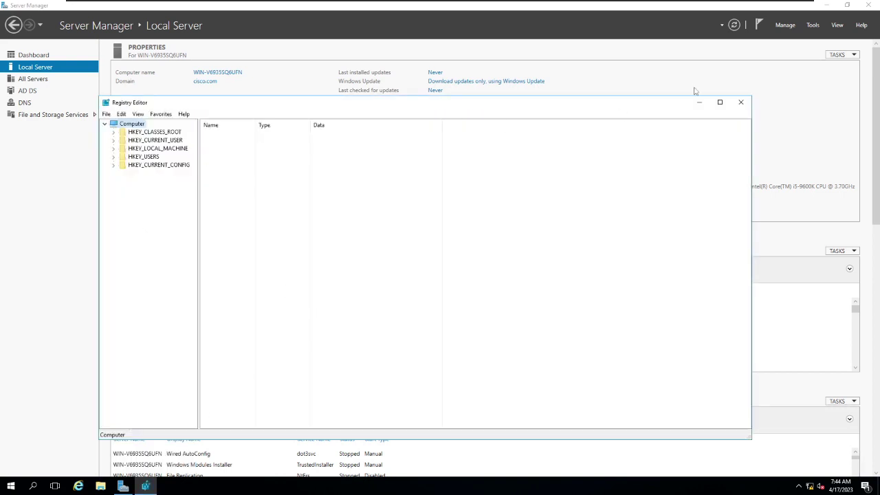
left_click(720, 102)
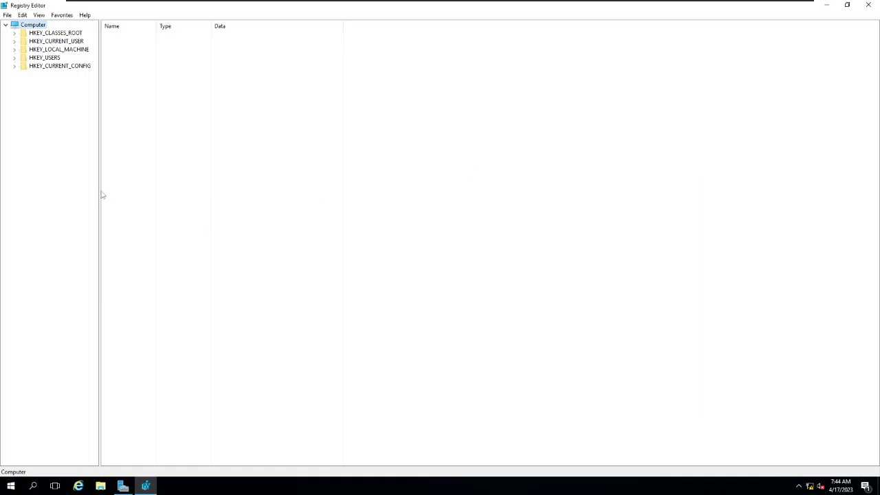
left_click_drag(100, 194, 164, 193)
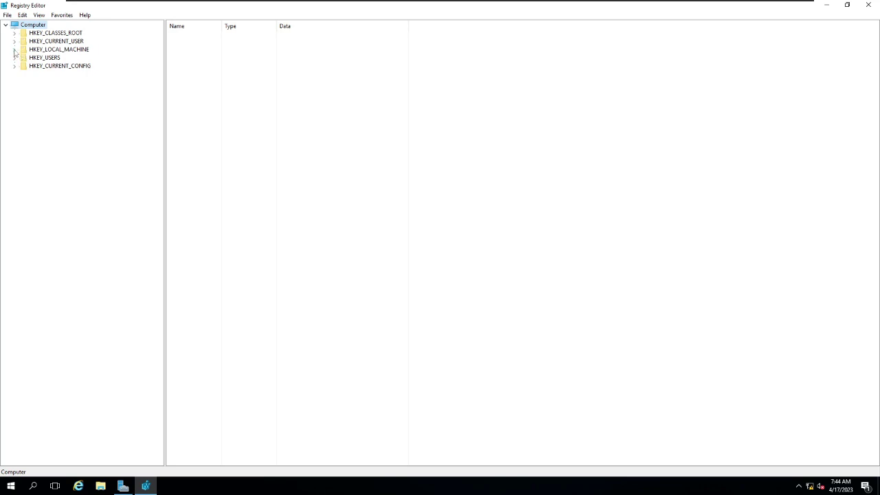
Step: Expand HKEY_LOCAL_MACHINE > SYSTEM > CurrentControlSet > Services in the key tree
left_click(15, 50)
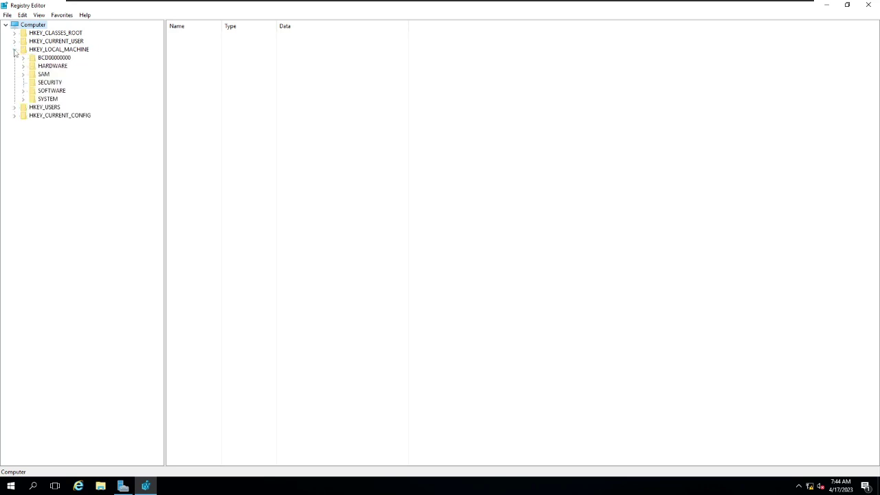
left_click(23, 100)
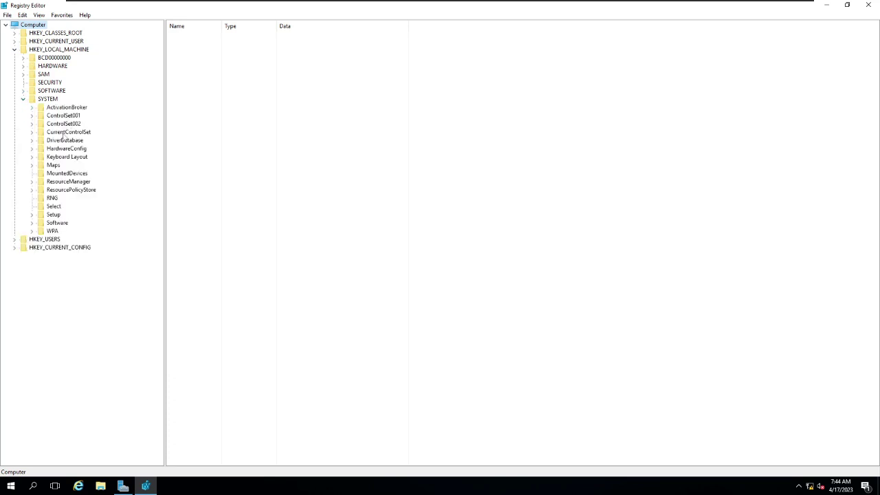
left_click(32, 132)
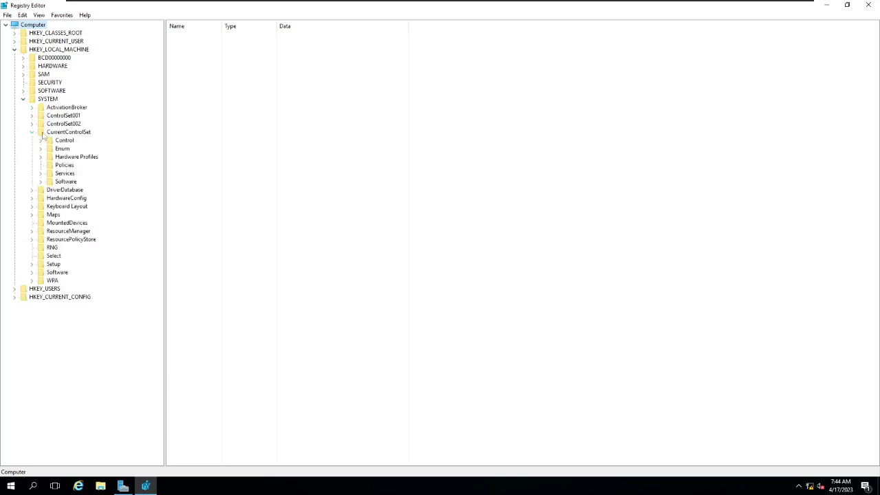
left_click(60, 134)
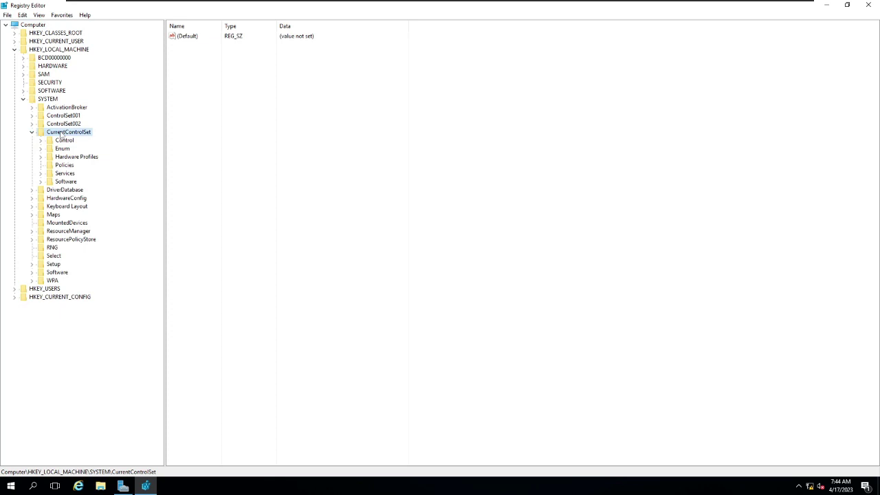
left_click(41, 174)
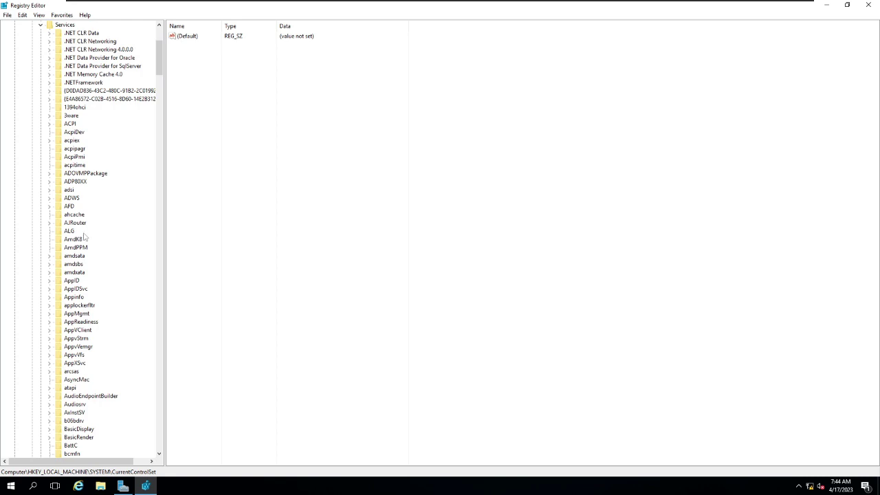
Step: Scroll the services list to W32Time and select it to view its values
scroll(86, 264, "down", 8)
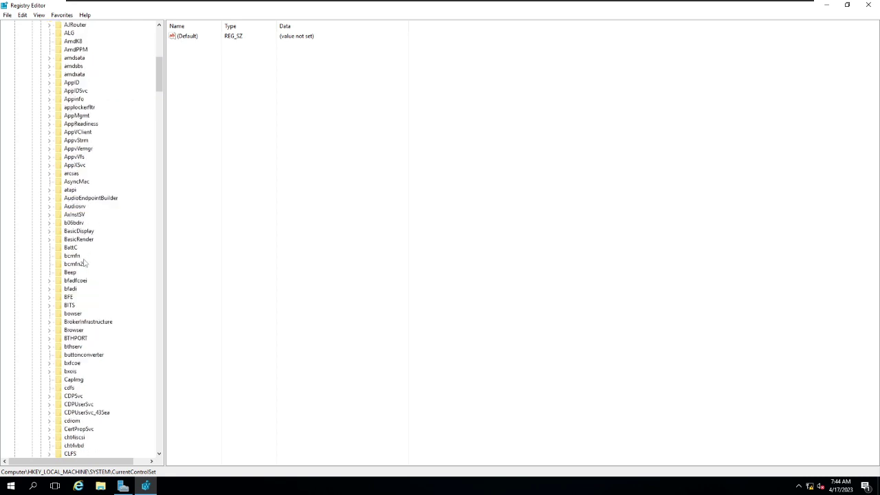
scroll(86, 264, "down", 4)
scroll(83, 263, "down", 20)
scroll(84, 263, "down", 20)
scroll(84, 263, "down", 20)
scroll(84, 264, "down", 16)
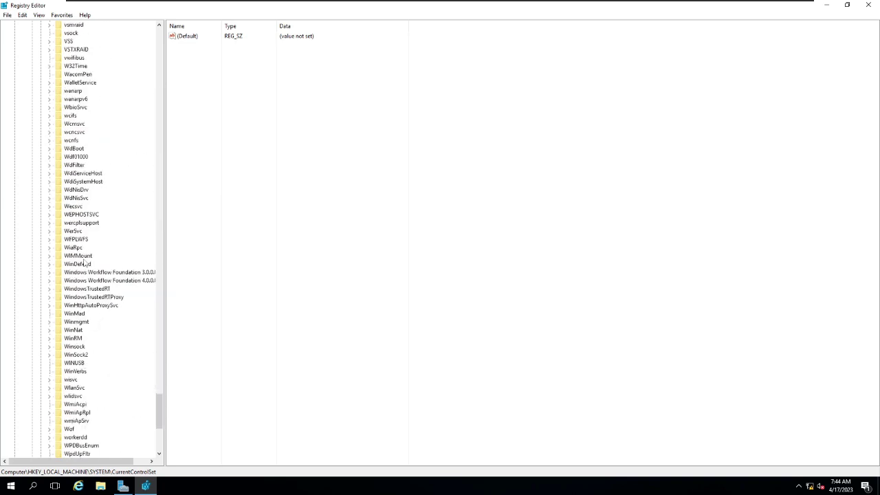
scroll(84, 263, "down", 10)
scroll(84, 263, "up", 4)
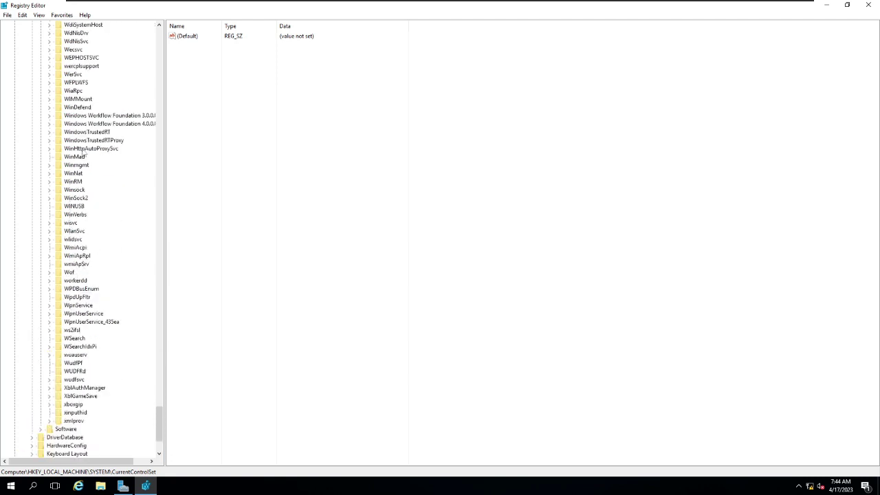
scroll(83, 101, "up", 8)
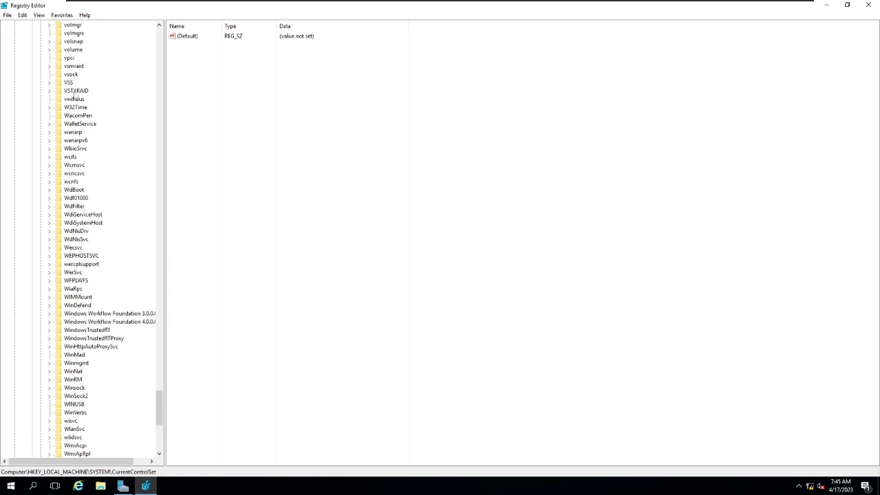
left_click(83, 108)
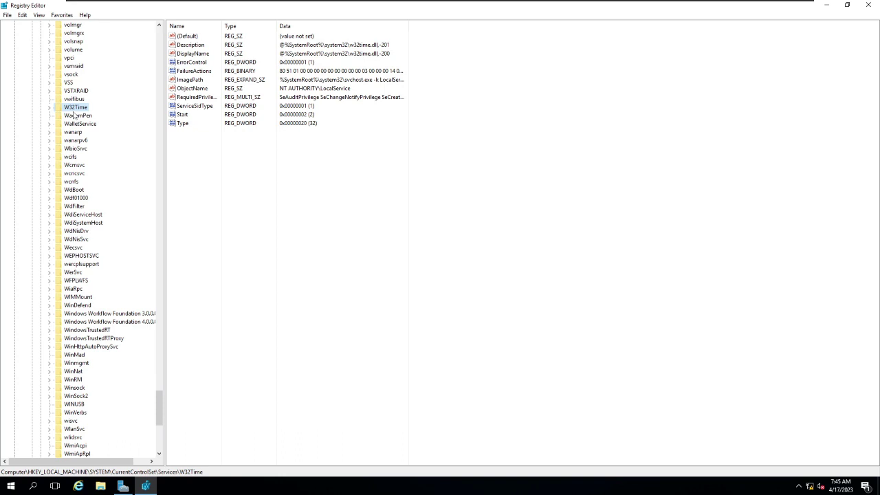
Step: Expand W32Time and select Parameters, showing NtpServer time.windows.com,0x8 and Type NT5DS
left_click(50, 108)
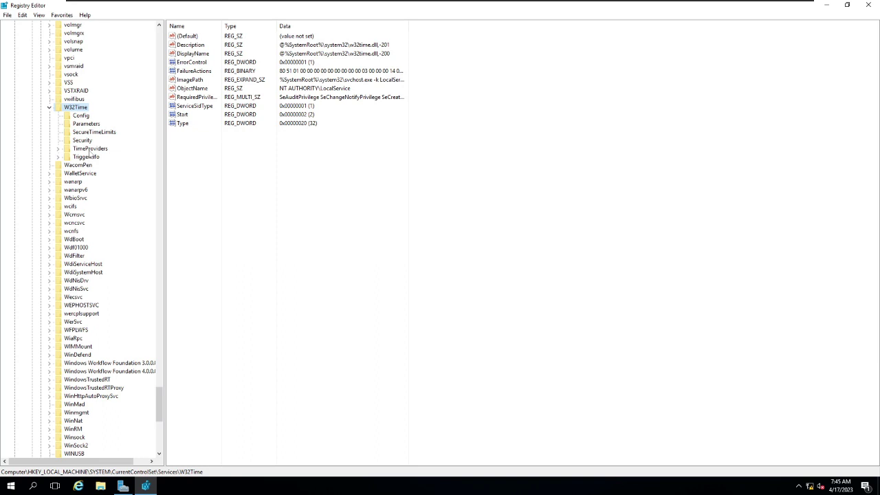
left_click(87, 125)
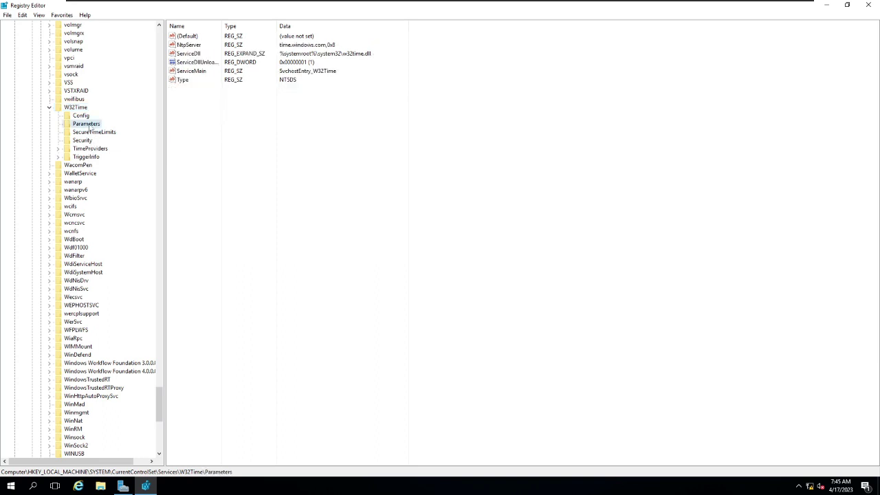
Step: Edit the Parameters Type value, replacing NT5DS with NTP
left_click(190, 81)
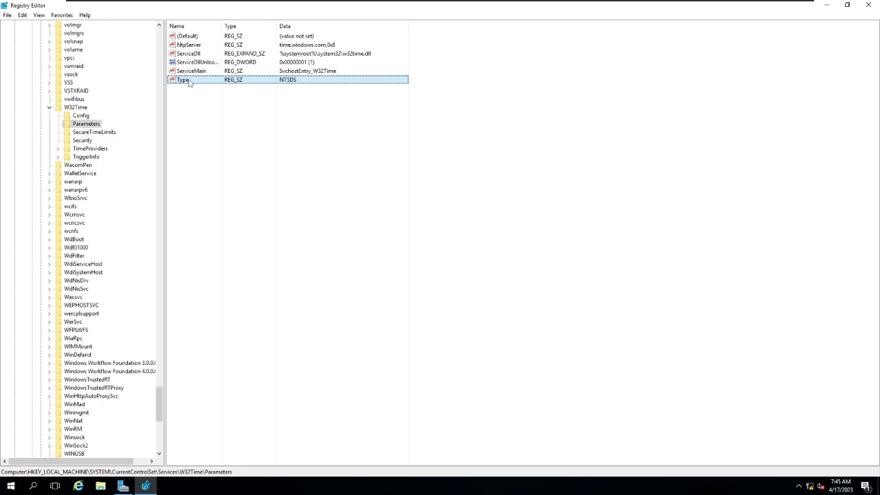
double_click(189, 83)
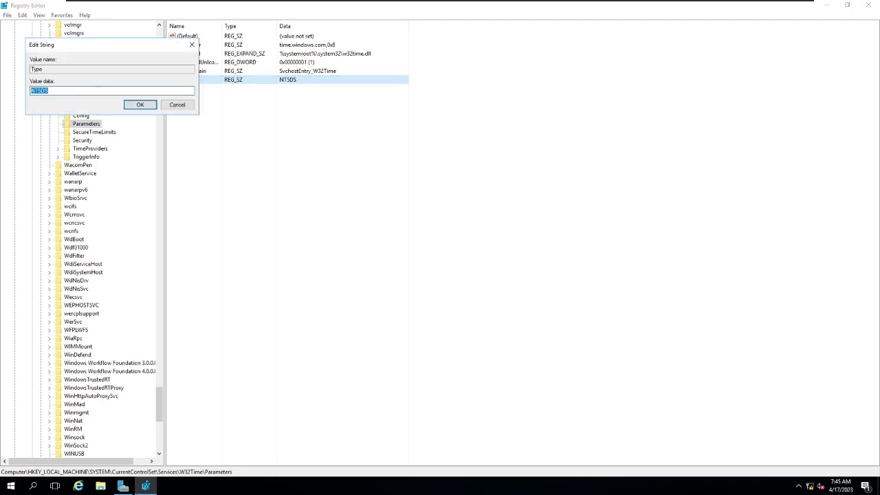
type("NTP")
left_click(140, 104)
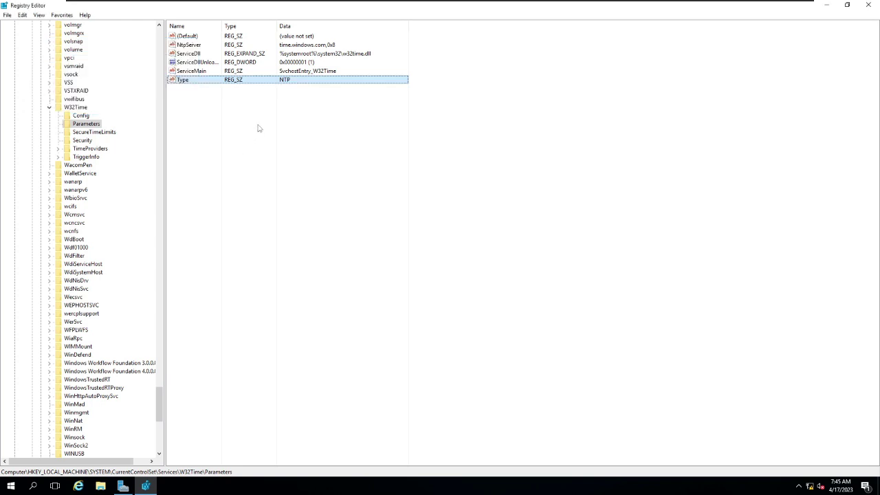
Step: Edit NtpServer to read time.google.com,0x1 instead of time.windows.com,0x8
double_click(202, 46)
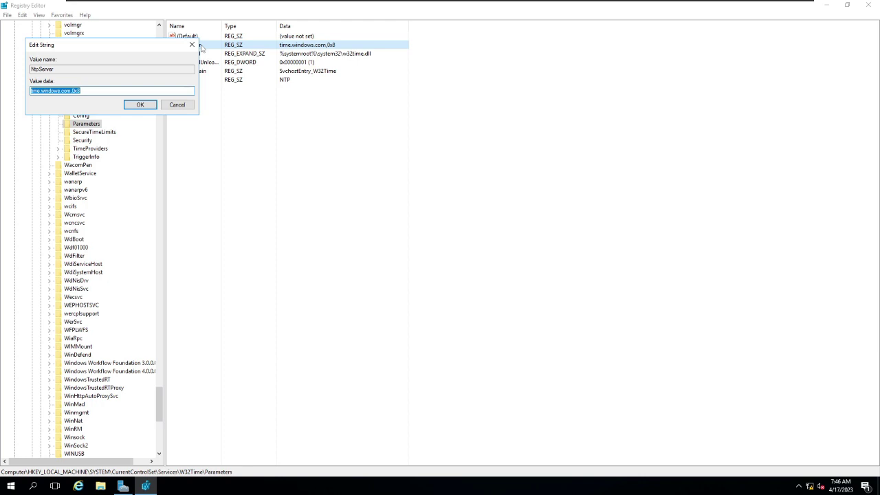
key("End")
key("Left")
key("Left")
key("Left")
key("Left")
key("Left")
key("Left")
key("BackSpace")
key("BackSpace")
key("BackSpace")
key("BackSpace")
key("BackSpace")
key("BackSpace")
key("BackSpace")
key("BackSpace")
type("google")
key("BackSpace")
type("1")
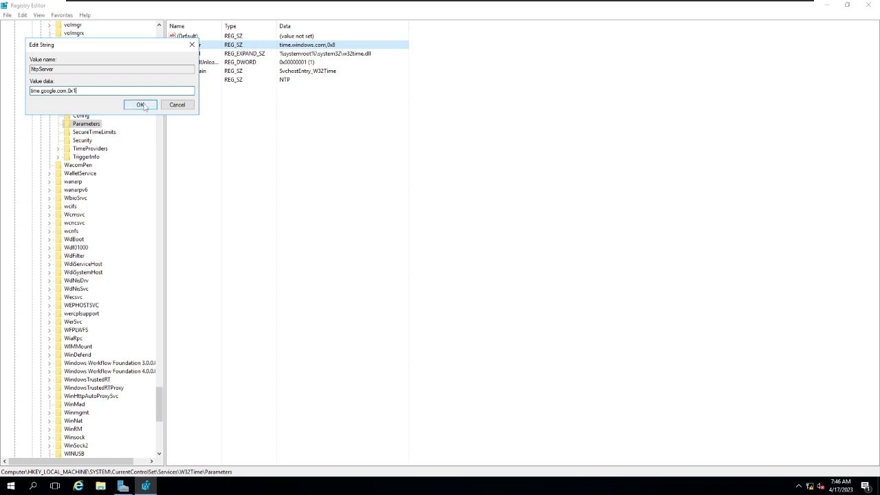
left_click(140, 105)
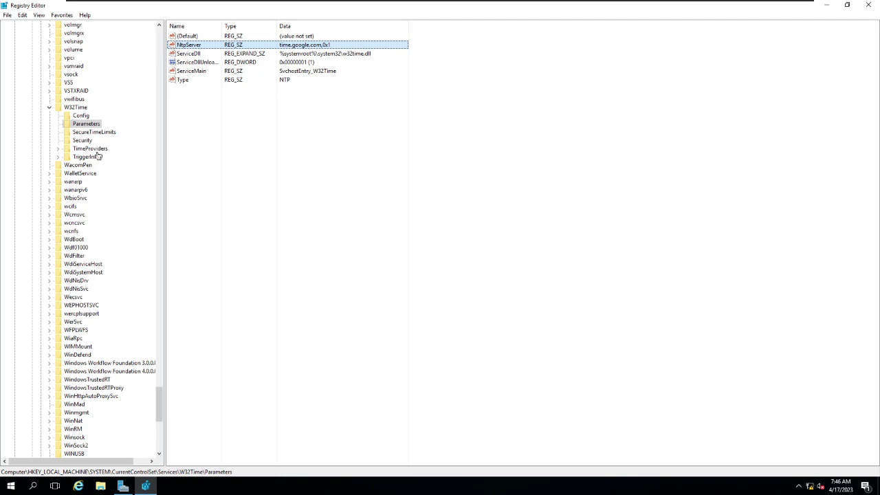
Step: Select the Config subkey, widen the Name column, and set AnnounceFlags to decimal 5
left_click(81, 117)
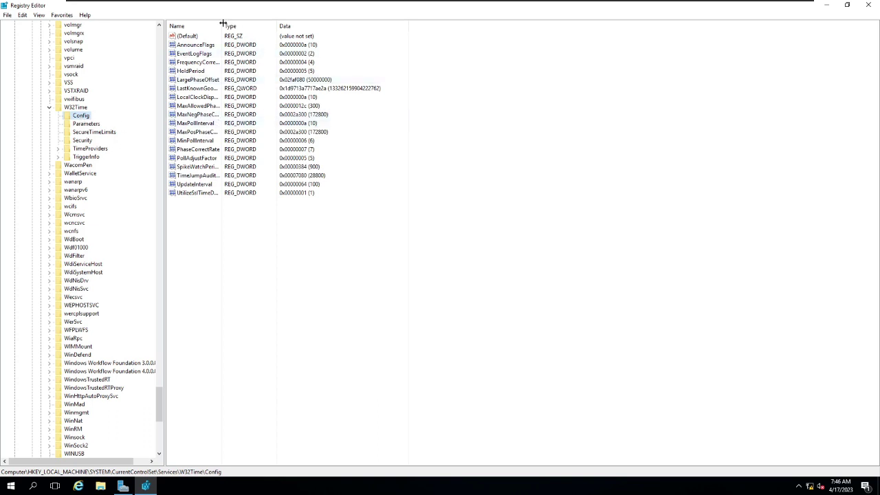
left_click_drag(222, 26, 373, 24)
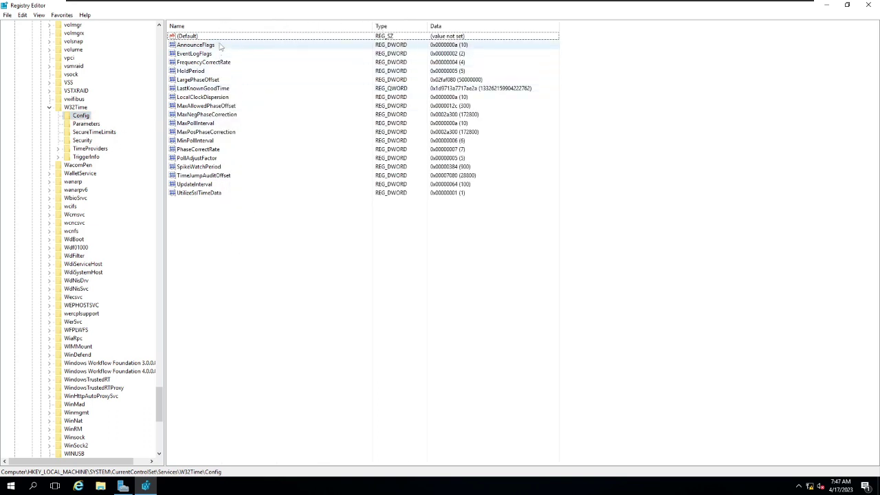
double_click(196, 45)
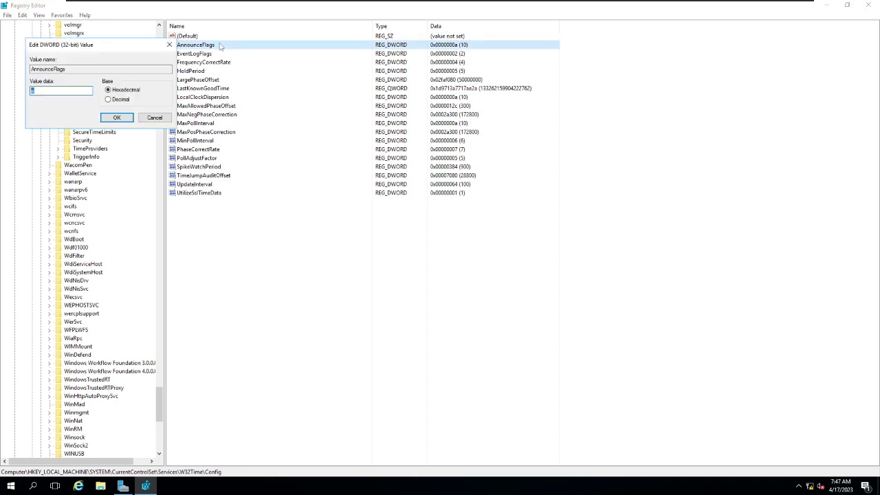
left_click(114, 99)
double_click(32, 91)
type("5")
left_click(121, 119)
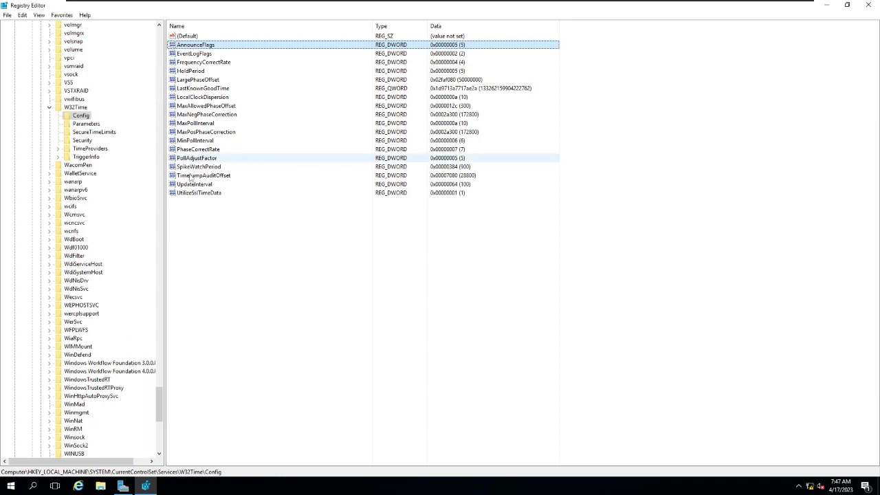
Step: Set MaxNegPhaseCorrection to decimal 1800 instead of 172800
double_click(208, 119)
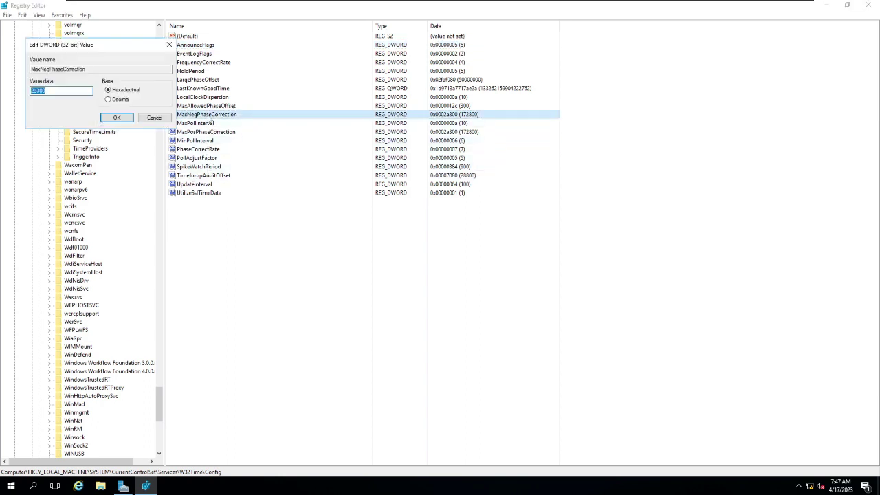
left_click(107, 99)
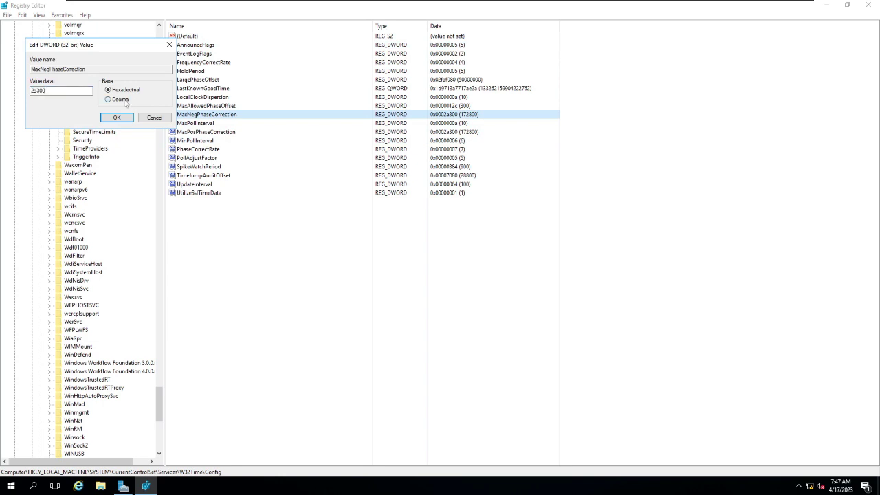
left_click(68, 92)
left_click_drag(55, 91, 2, 91)
type("18000")
key("BackSpace")
left_click(116, 120)
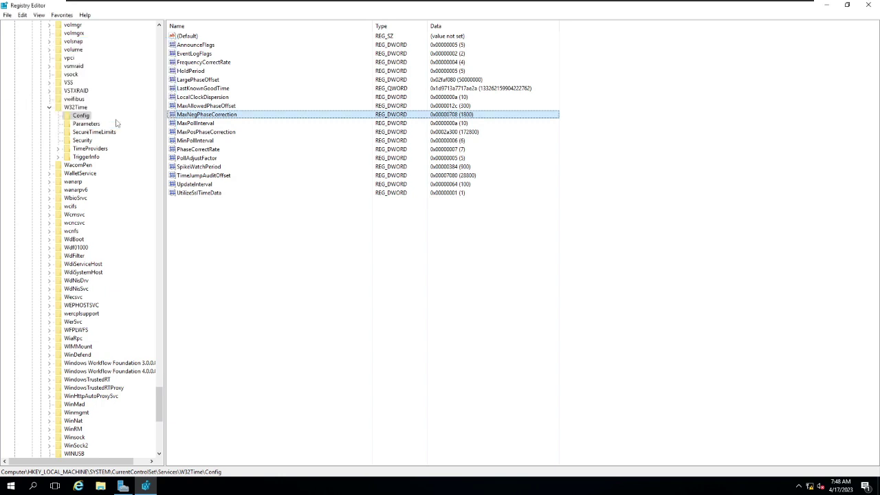
Step: Set MaxPosPhaseCorrection to decimal 1800 as well
double_click(207, 132)
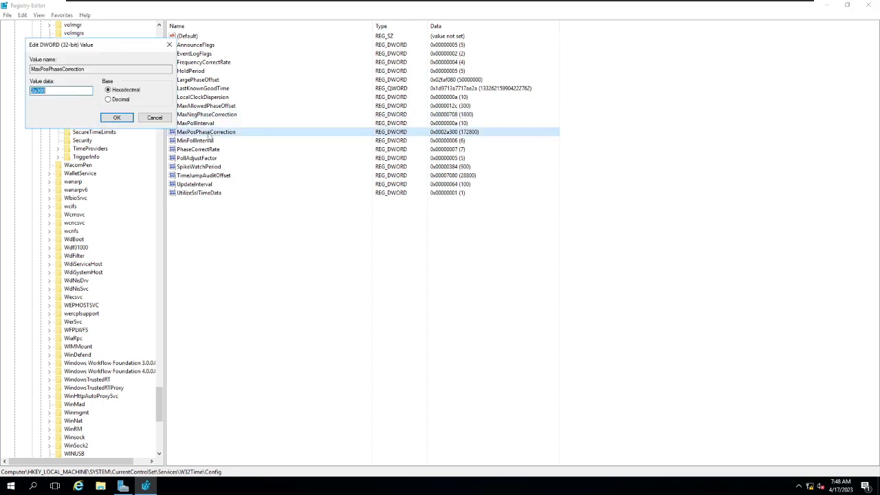
left_click(108, 99)
key("shift+Tab")
type("1800")
left_click(116, 117)
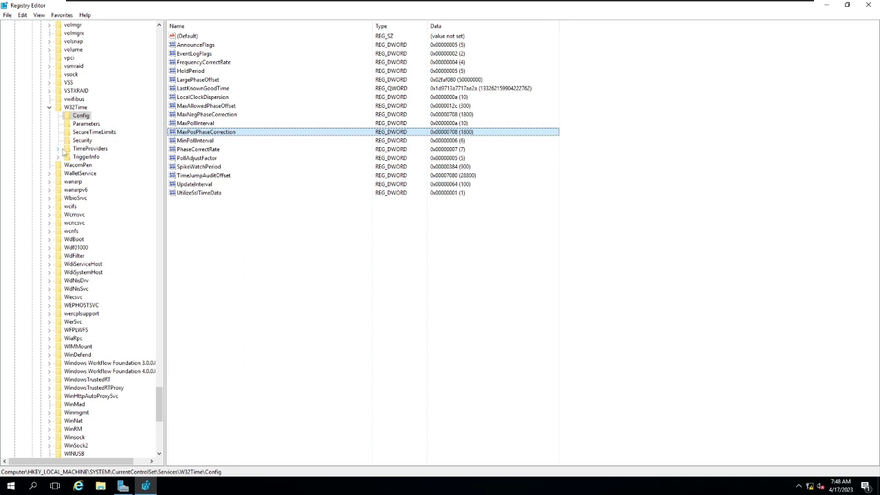
Step: Expand TimeProviders, select NtpServer, and open its Enabled value to confirm it reads 1
left_click(83, 148)
left_click(59, 149)
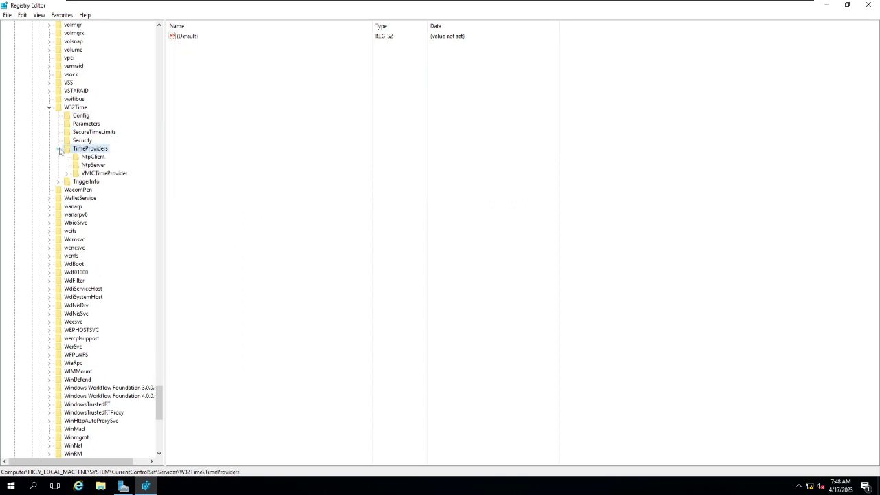
left_click(94, 167)
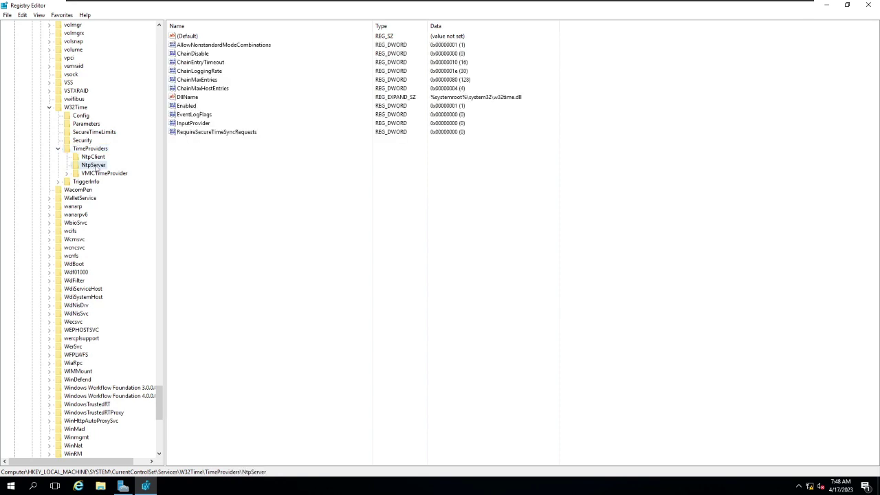
left_click(213, 107)
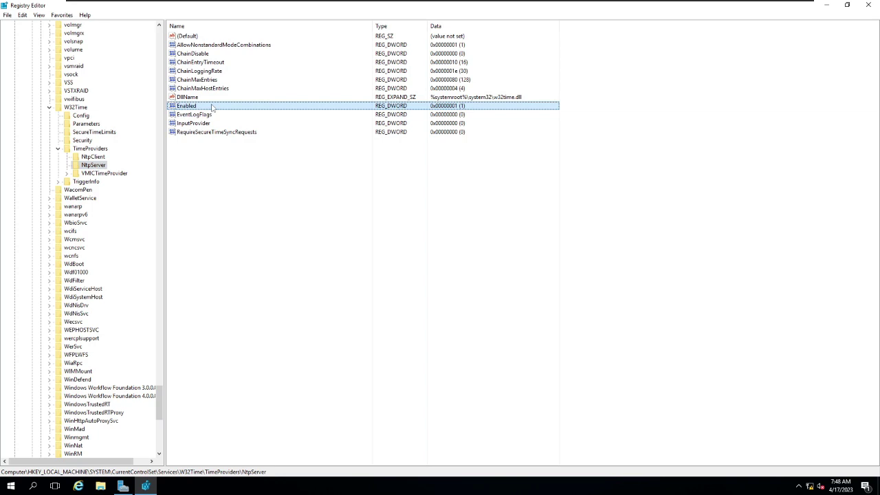
double_click(212, 107)
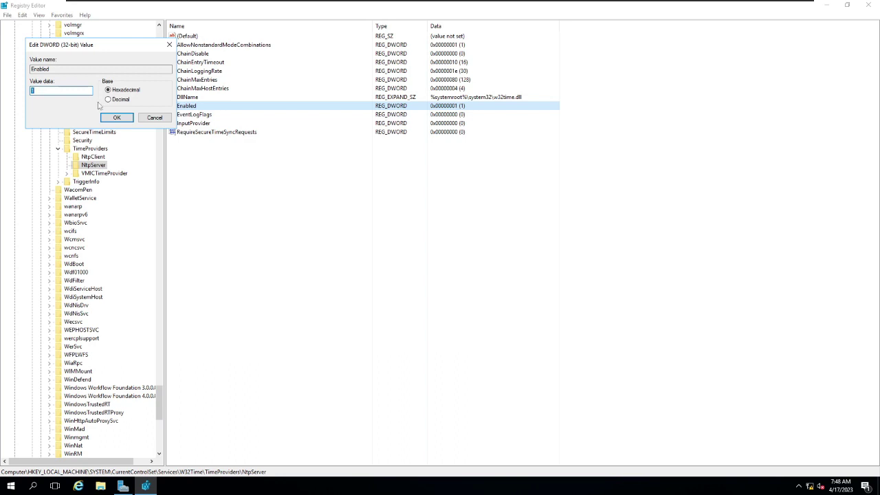
Step: Close the Enabled edit dialog, leaving the value at 1
left_click(145, 119)
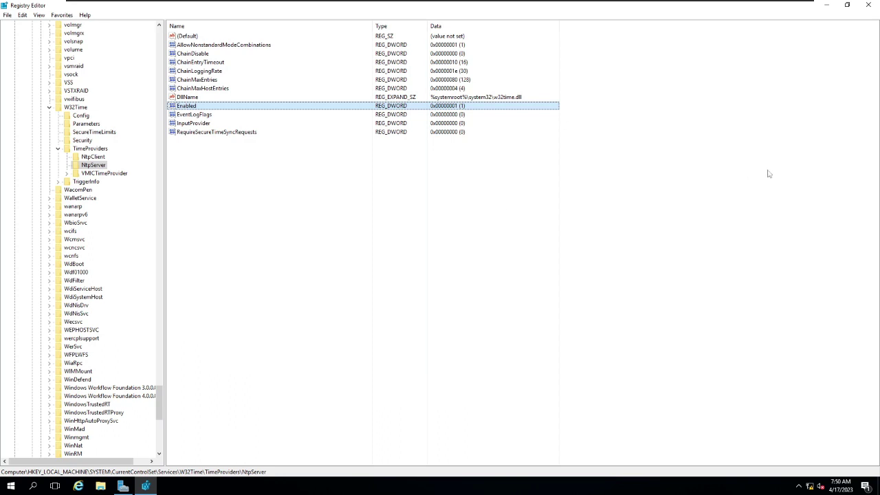
Step: Close Registry Editor, launch services.msc, and locate the running Windows Time service
left_click(868, 5)
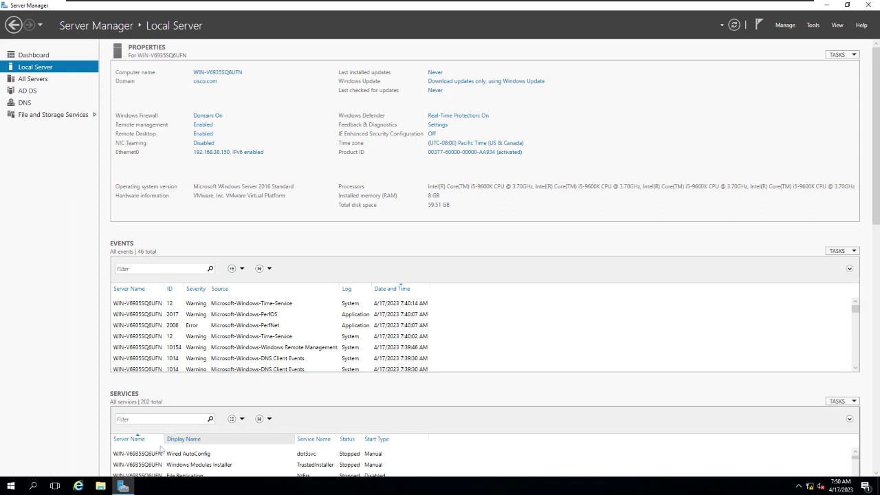
right_click(14, 488)
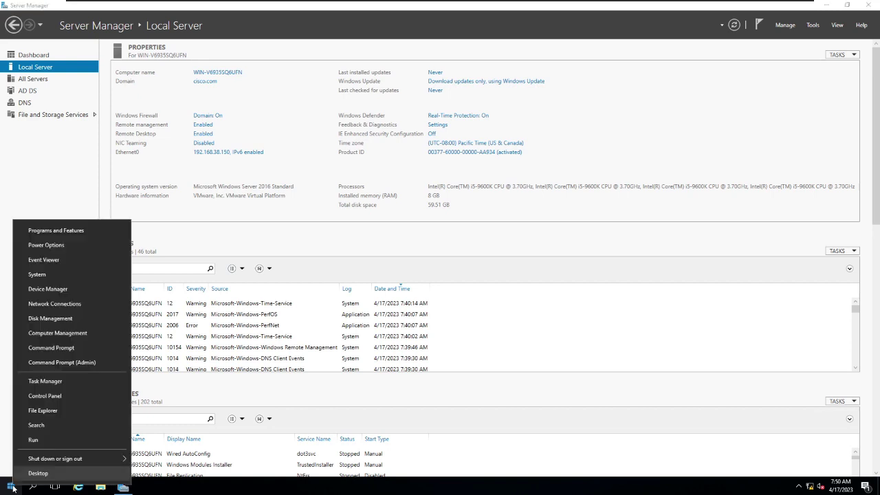
left_click(76, 442)
type("services.m")
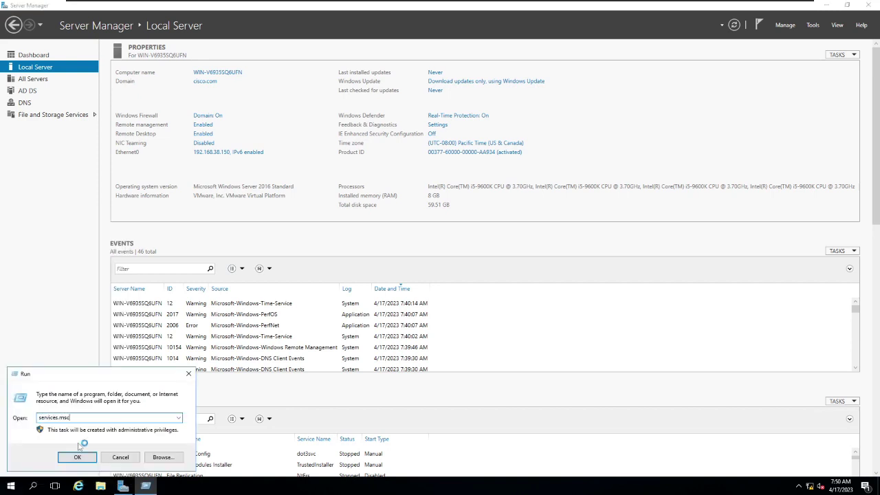
type("sc")
key("Return")
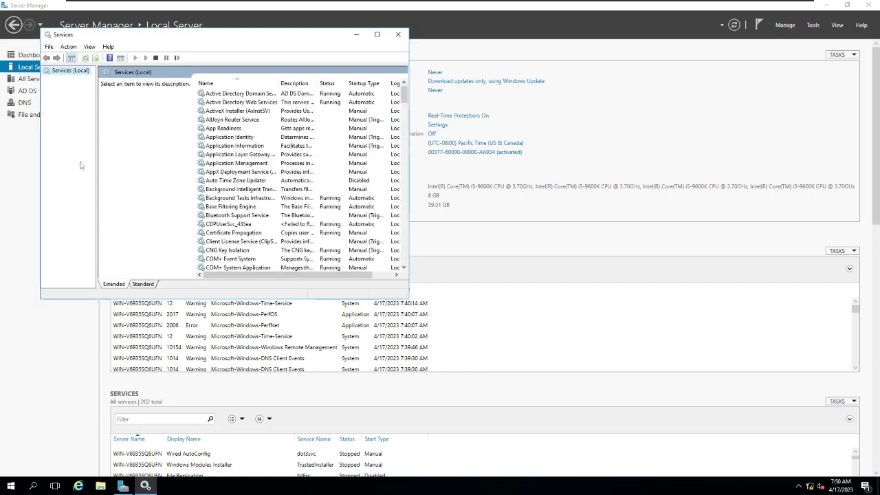
scroll(236, 118, "down", 20)
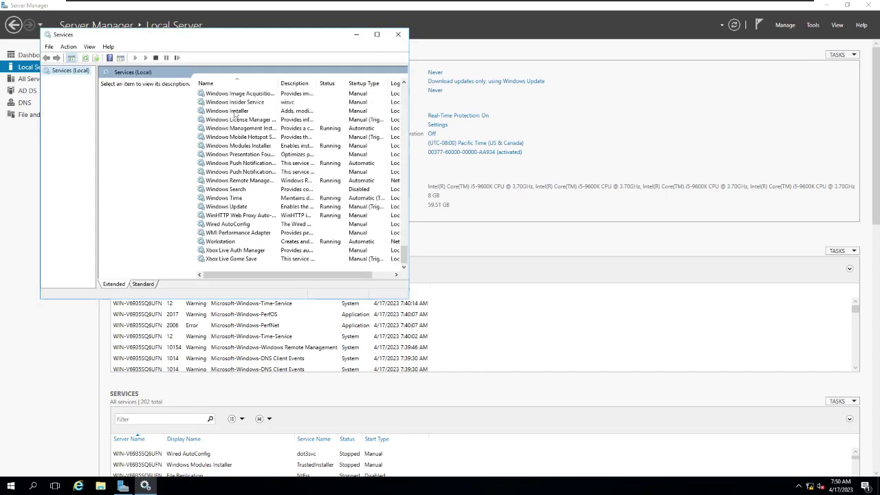
left_click(231, 198)
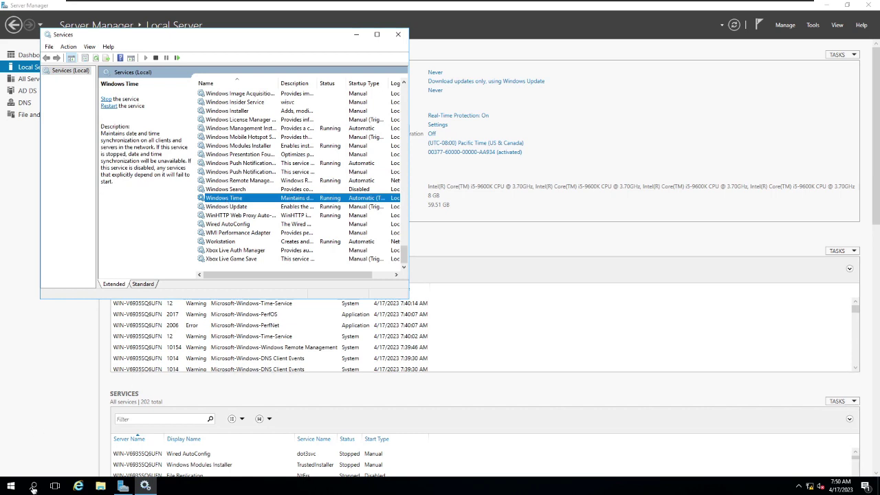
left_click(10, 487)
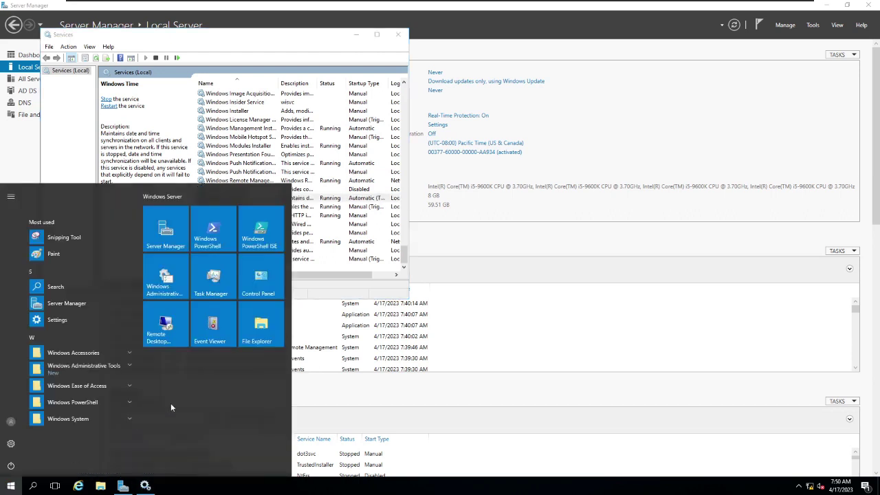
Step: Search for cmd and open Command Prompt as administrator
left_click(170, 407)
type("cmd")
key("Return")
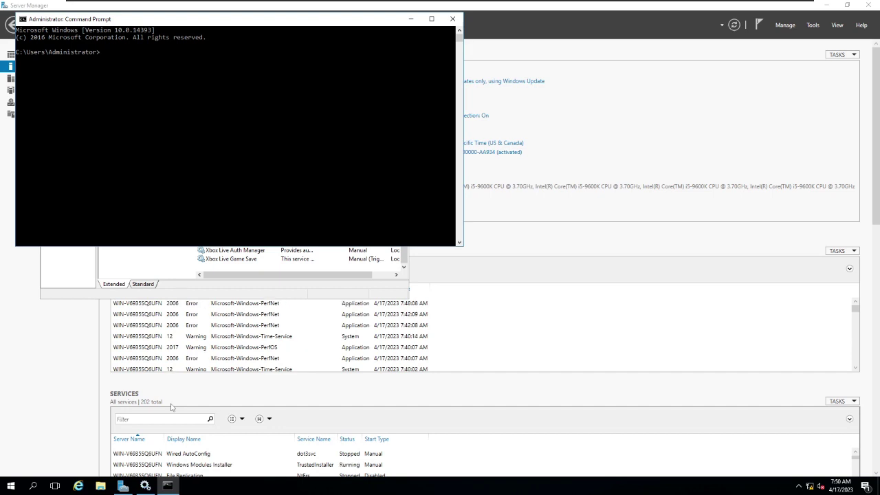
Step: Run net stop w32time && net start w32time to restart the Windows Time service
type("net staop w32time && net start w32time")
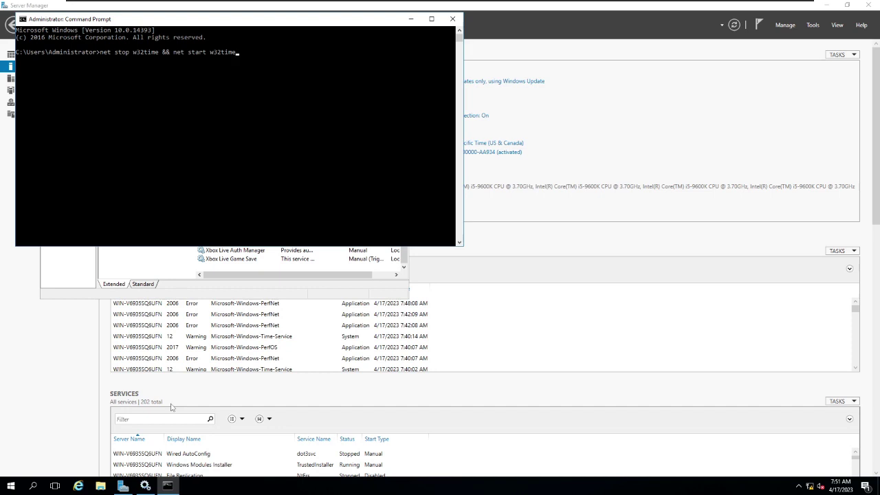
key("Return")
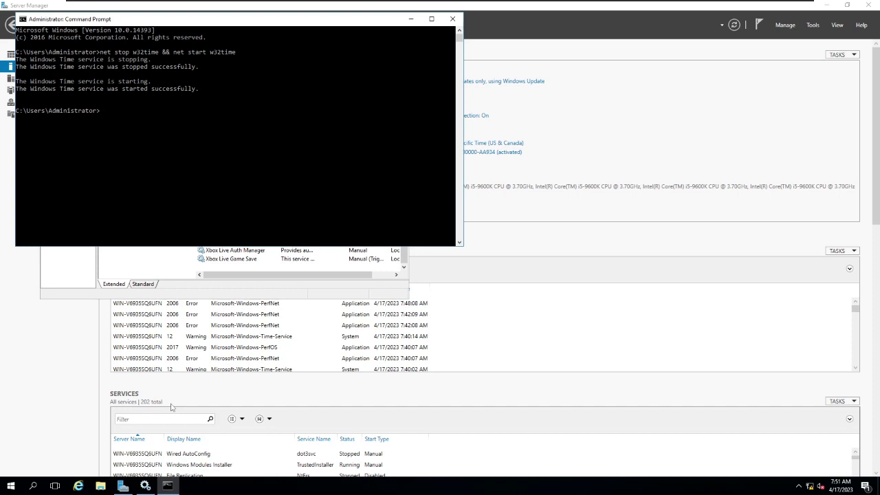
Step: Run w32tm /query /source, which reports time.google.com,0x1 as the time source
type("w32tm /q")
type("uery /source")
key("Return")
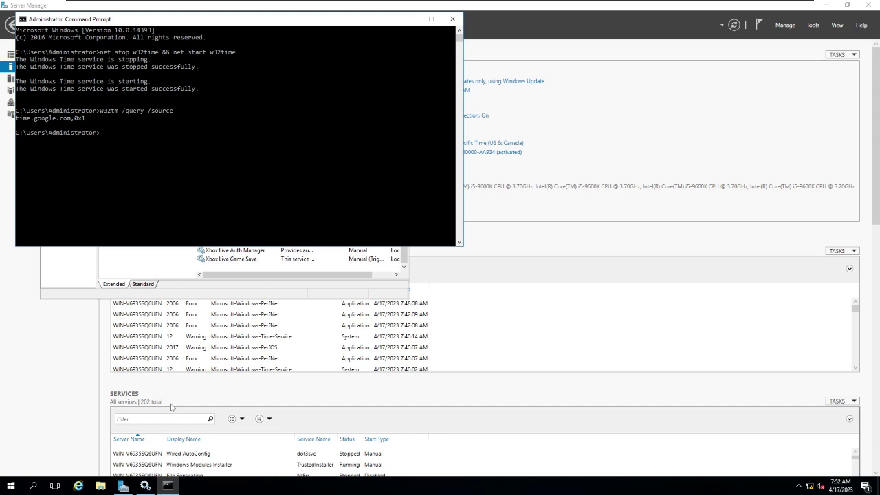
Step: Run w32tm /query /status and highlight the stratum, poll interval and last sync time
type("w32tm /query /statu")
type("s")
key("Return")
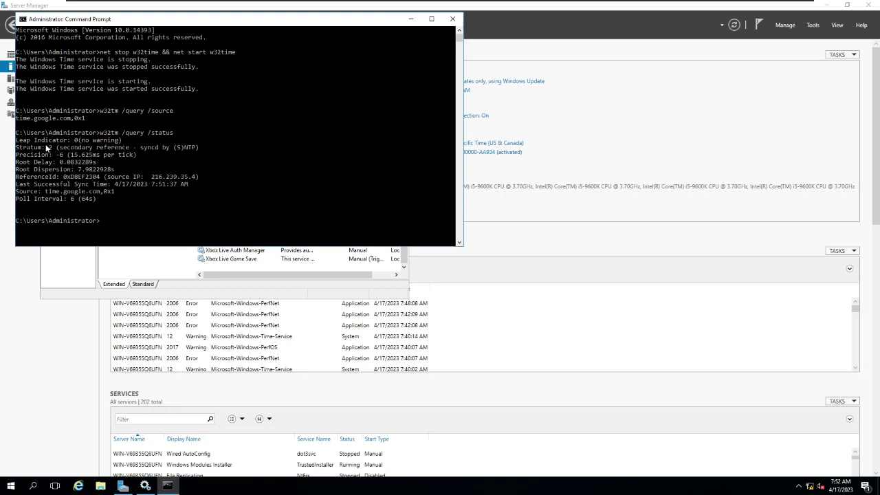
left_click_drag(46, 146, 211, 147)
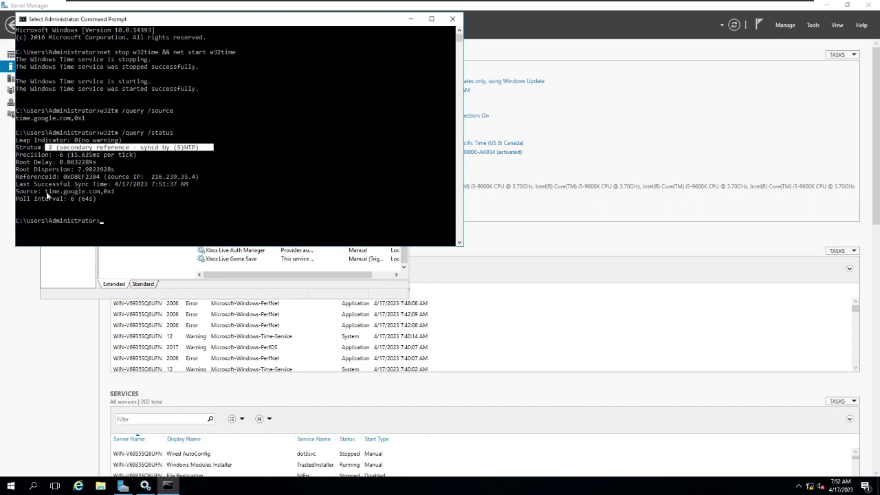
left_click_drag(47, 193, 99, 201)
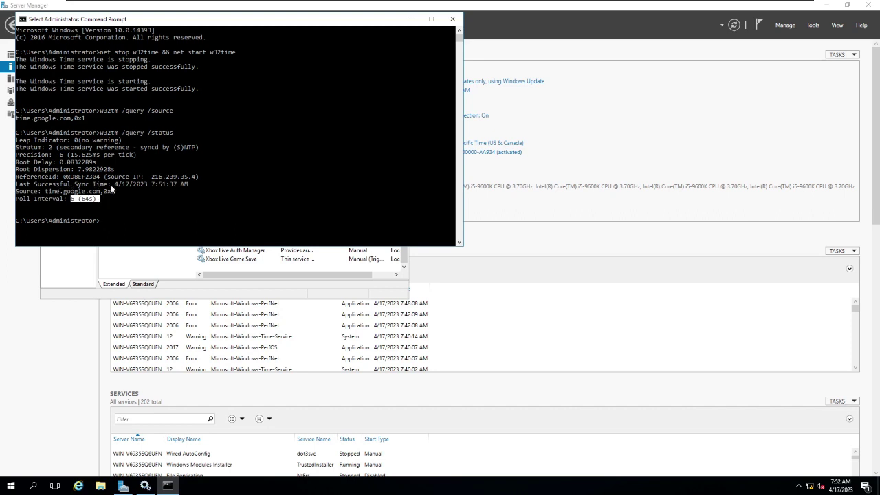
left_click(115, 184)
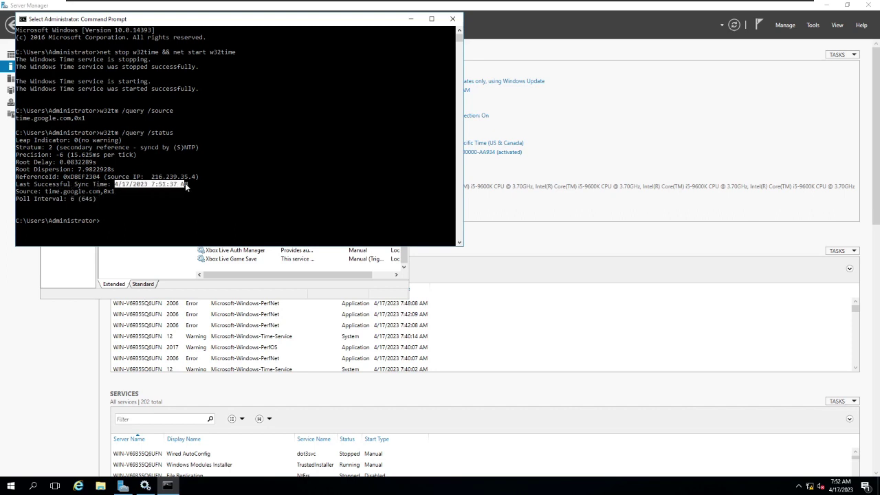
left_click_drag(186, 186, 188, 186)
left_click(211, 185)
Step: Run w32tm /query /peers and highlight time.google.com and its Active state
key("Up")
key("BackSpace")
key("BackSpace")
key("BackSpace")
key("BackSpace")
key("BackSpace")
key("BackSpace")
type("peers")
key("Return")
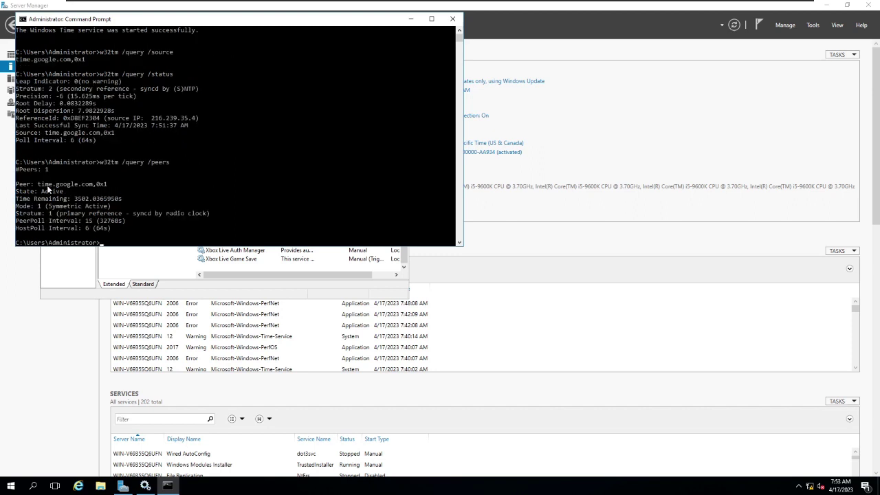
left_click_drag(38, 183, 79, 185)
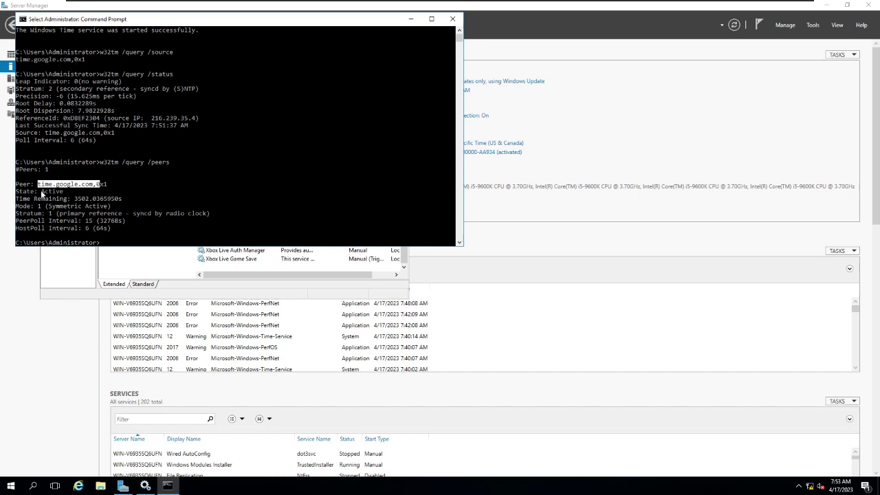
left_click_drag(38, 192, 68, 194)
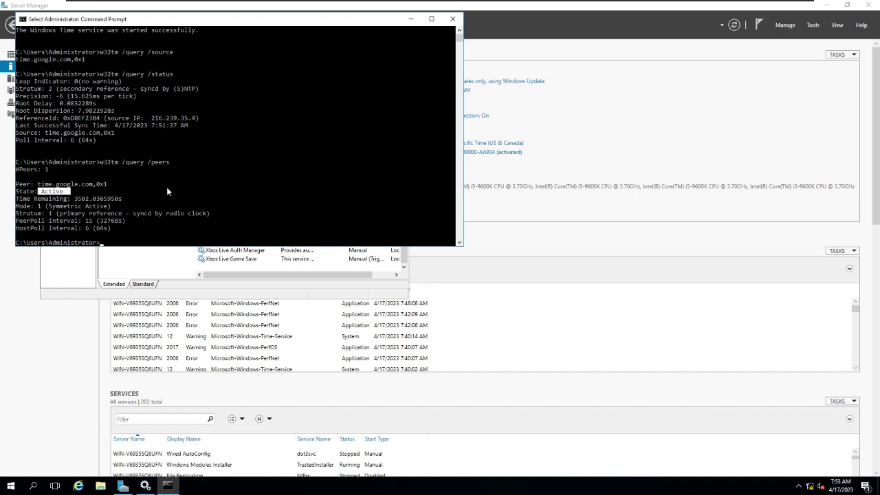
left_click(237, 184)
Step: Minimize Command Prompt, close Services, and view Ethernet0 settings on the Local Server page
left_click(411, 21)
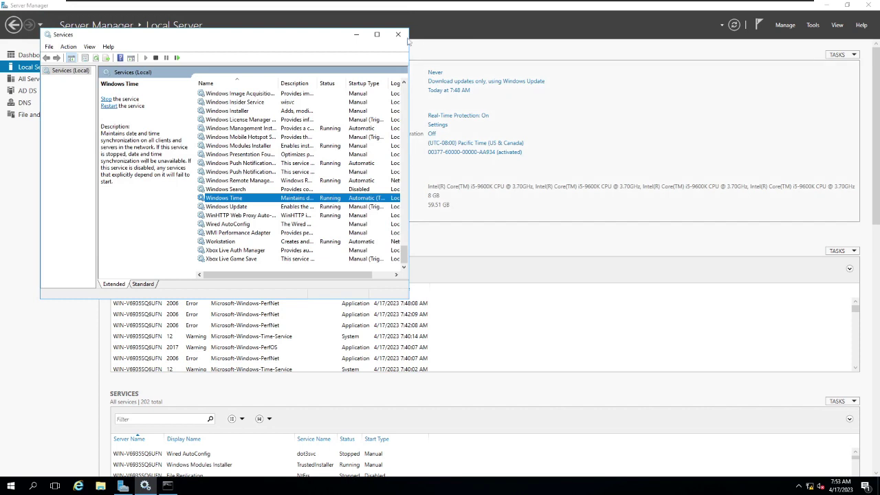
left_click(397, 34)
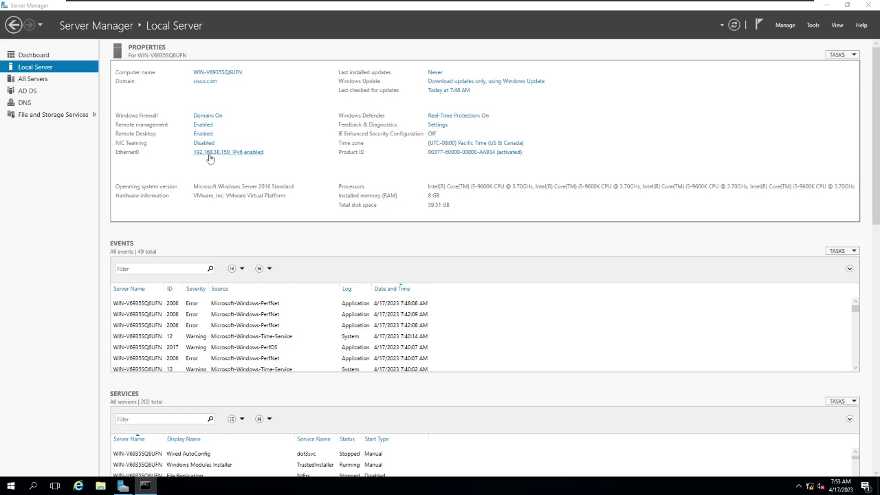
left_click(210, 155)
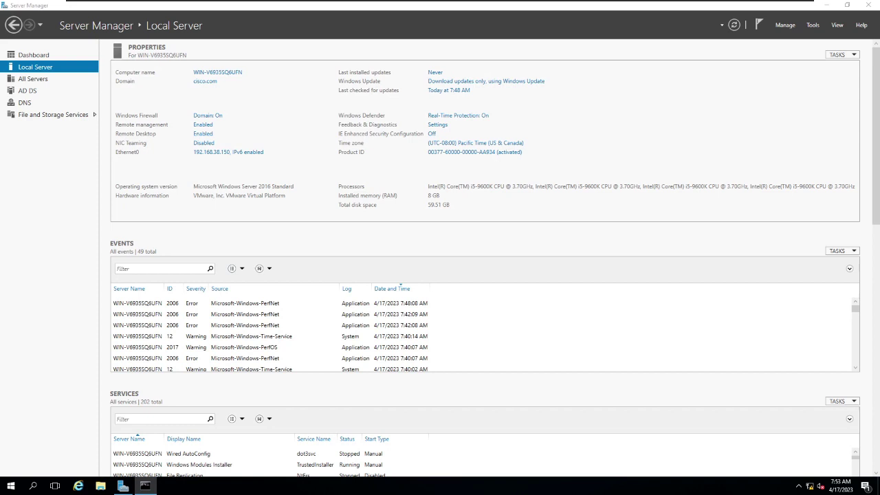